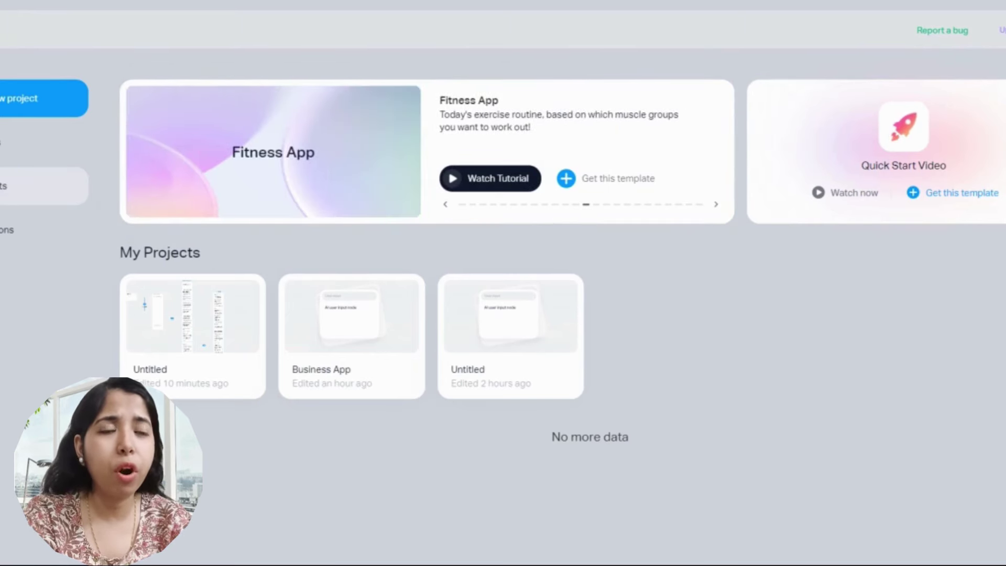
Step: Create a new Auto Imagica project and switch it to the node canvas
click(12, 101)
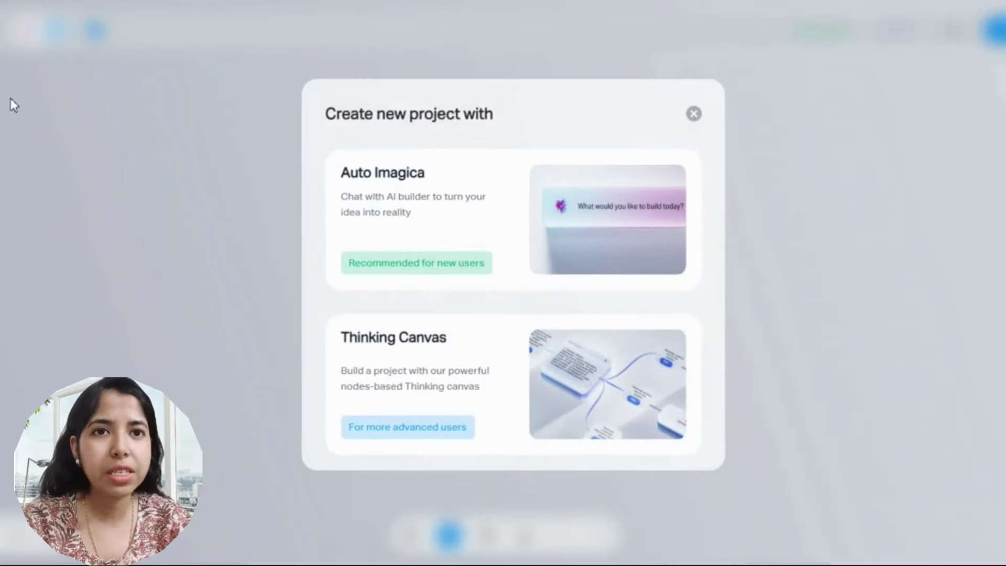
click(393, 185)
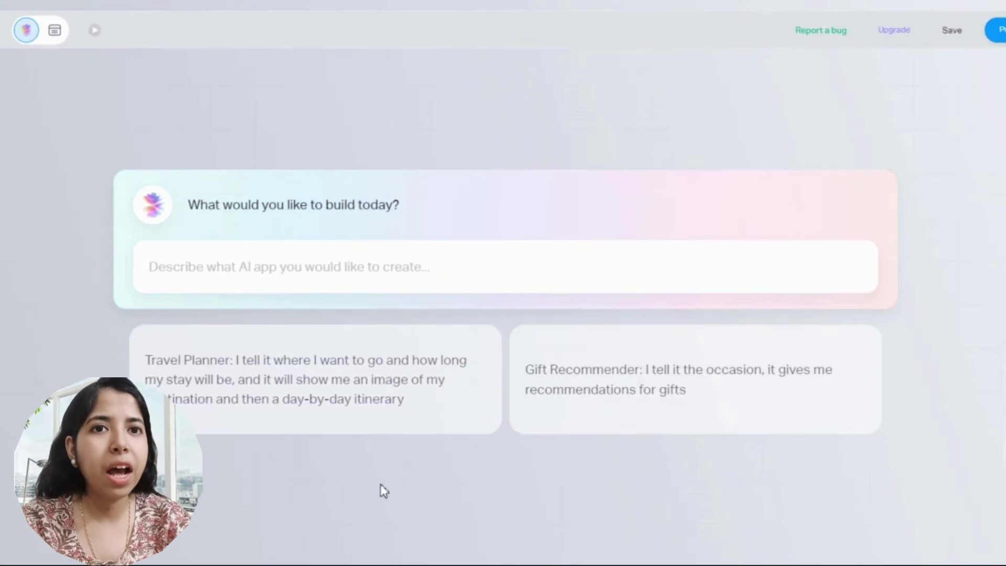
click(53, 33)
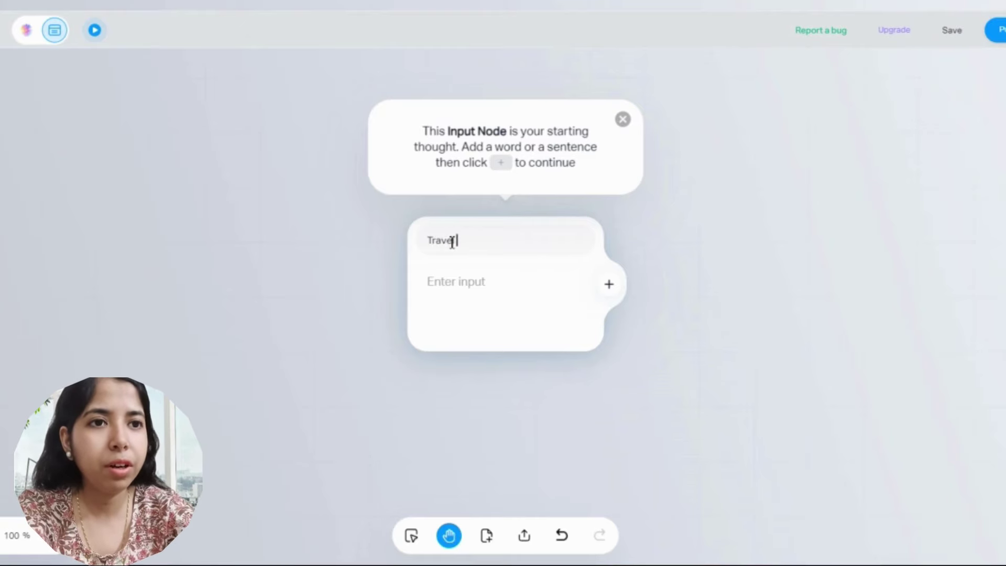
Step: Enter 'Travel Planner' as input, then add and run a Best Travel Destinations step
click(462, 283)
text(Travel Planner)
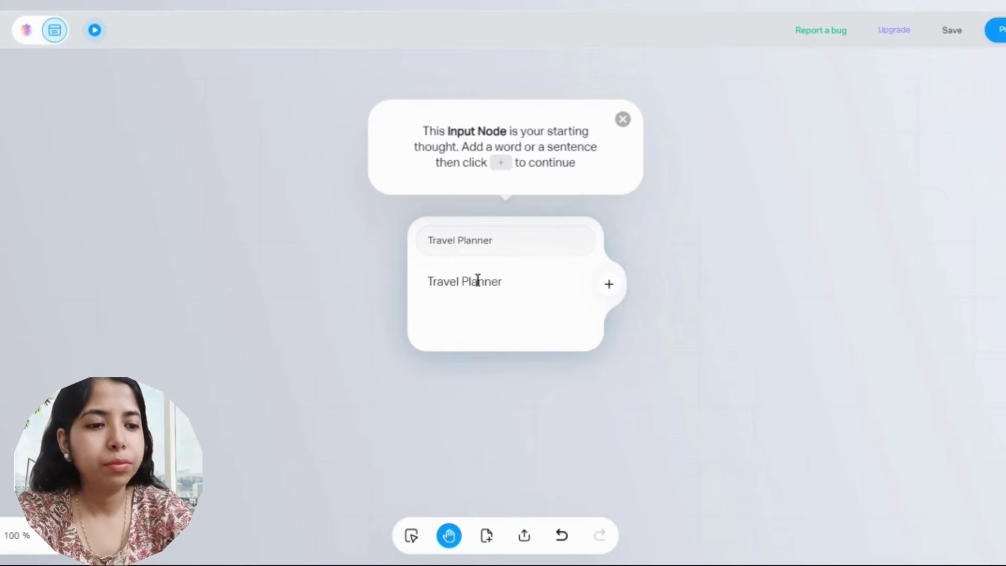
click(668, 293)
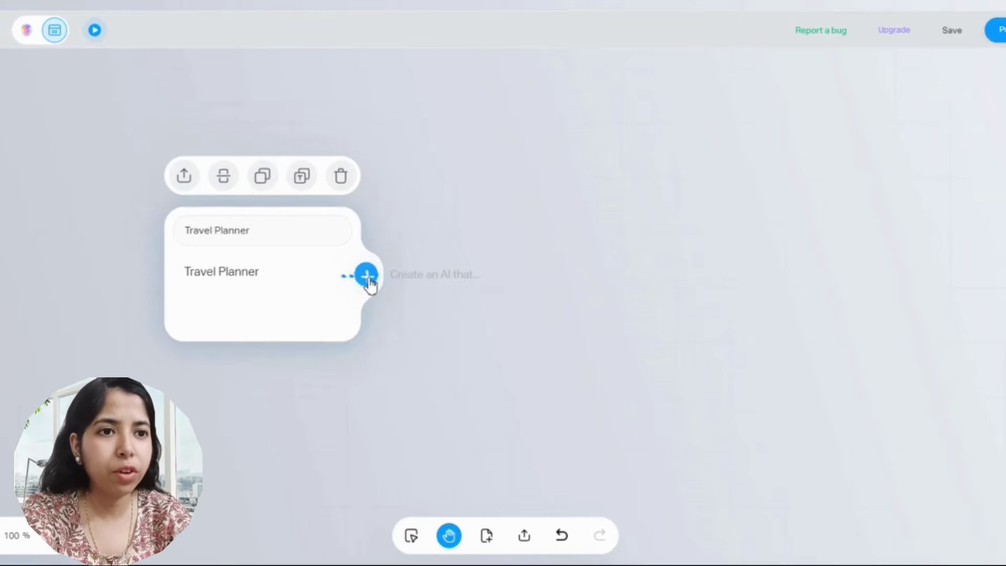
click(366, 276)
click(490, 284)
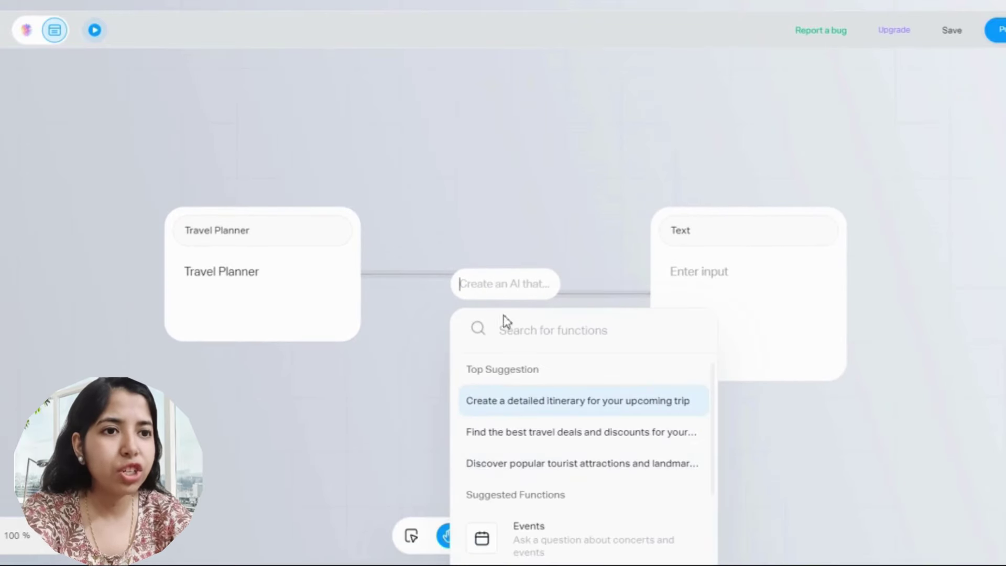
text(Find the best travel destinations based on your preferences)
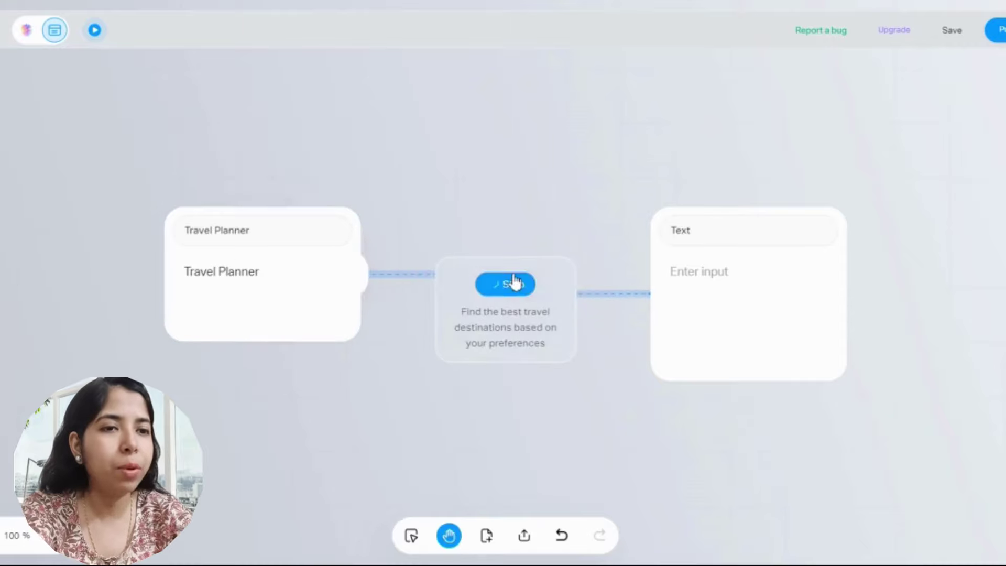
click(511, 283)
drag(638, 362, 435, 231)
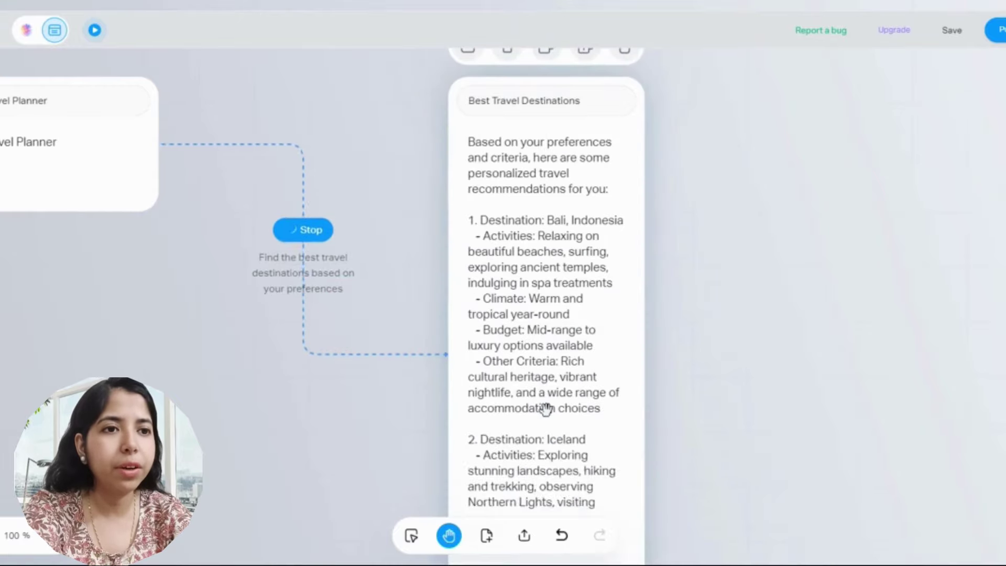
mouse_move(689, 404)
mouse_down()
mouse_move(636, 219)
mouse_move(647, 366)
mouse_up()
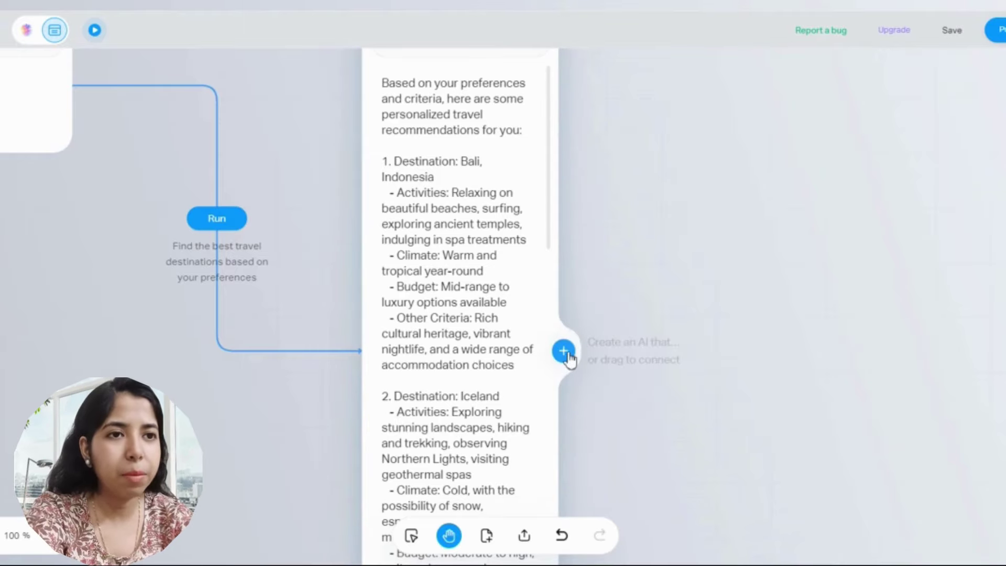
Step: Add a Day-wise Plan step after Best Travel Destinations and run it
click(567, 355)
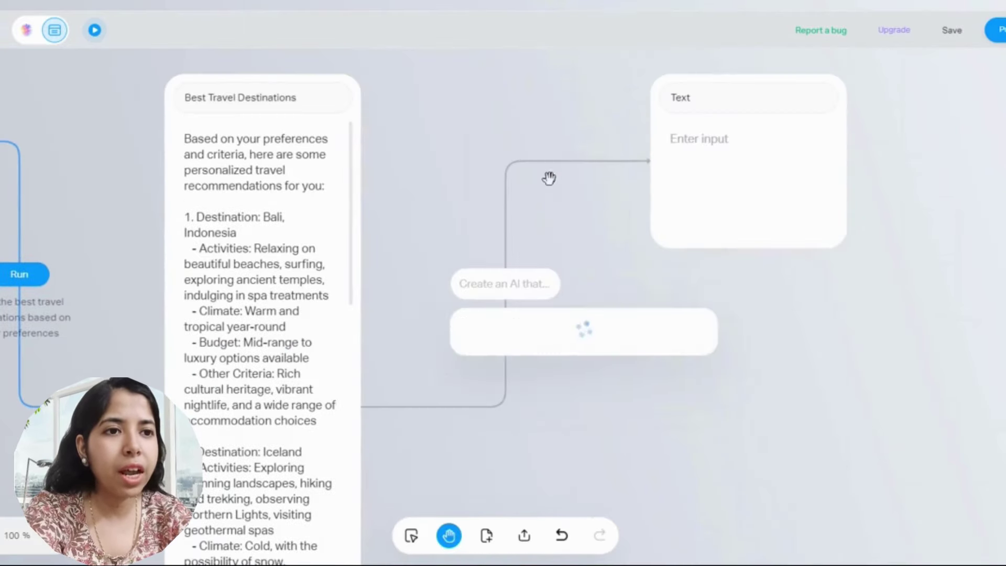
click(516, 280)
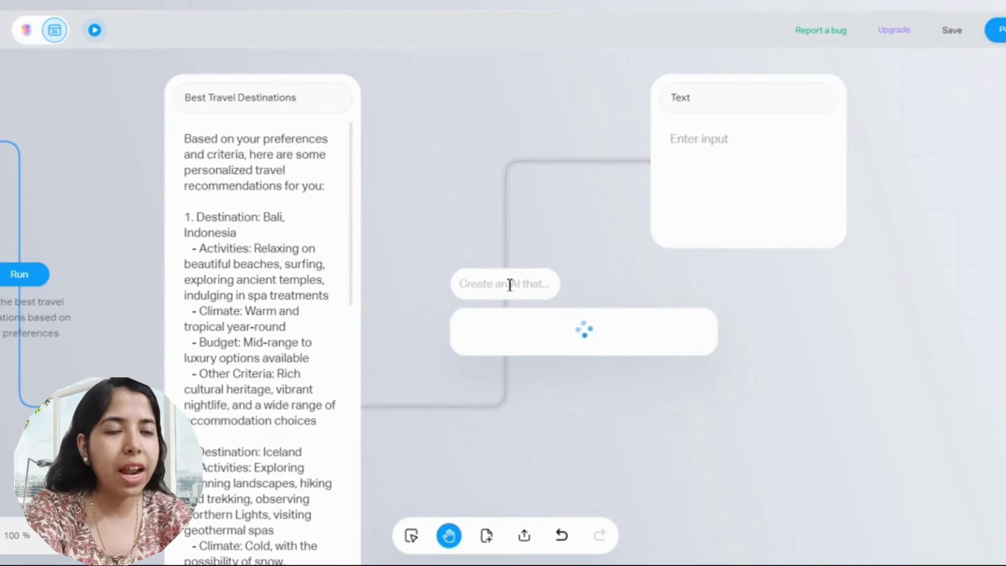
text(S)
text(Day-w)
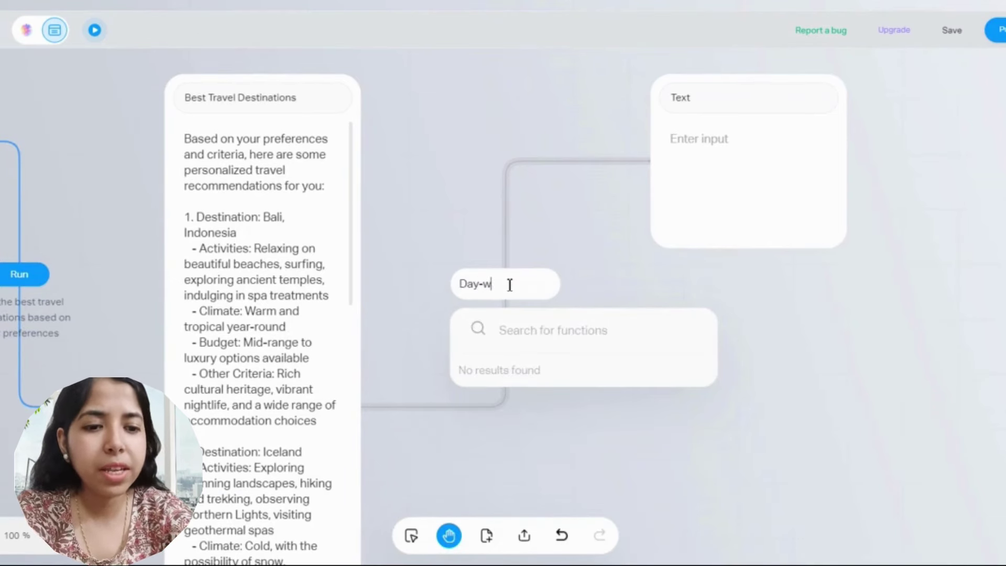
text(ane)
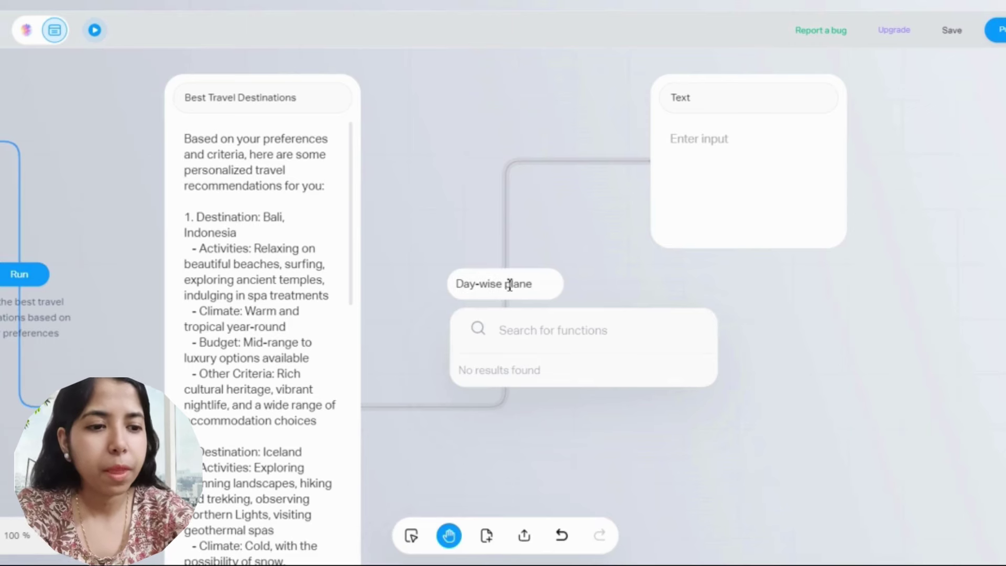
key(BackSpace)
key(Return)
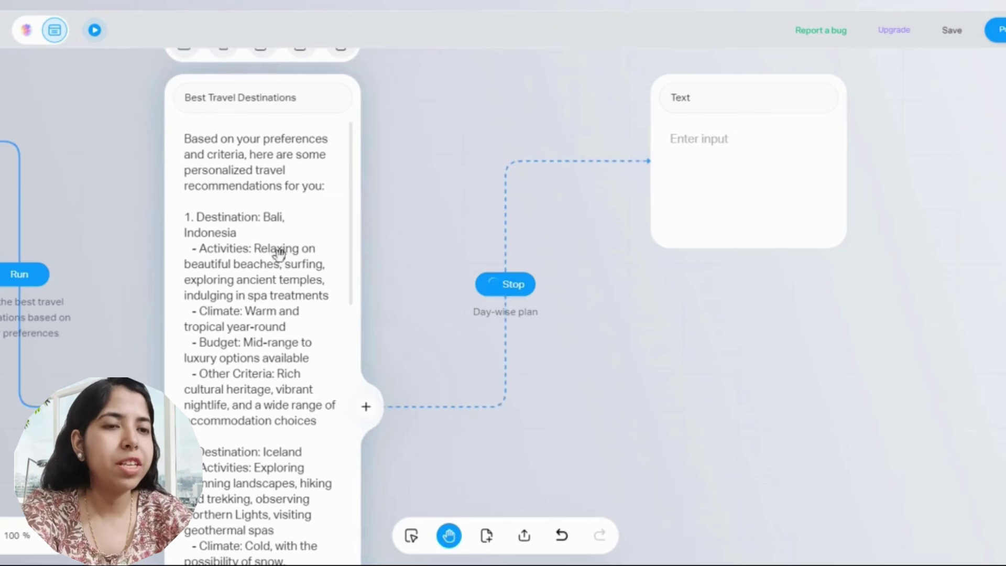
mouse_move(748, 236)
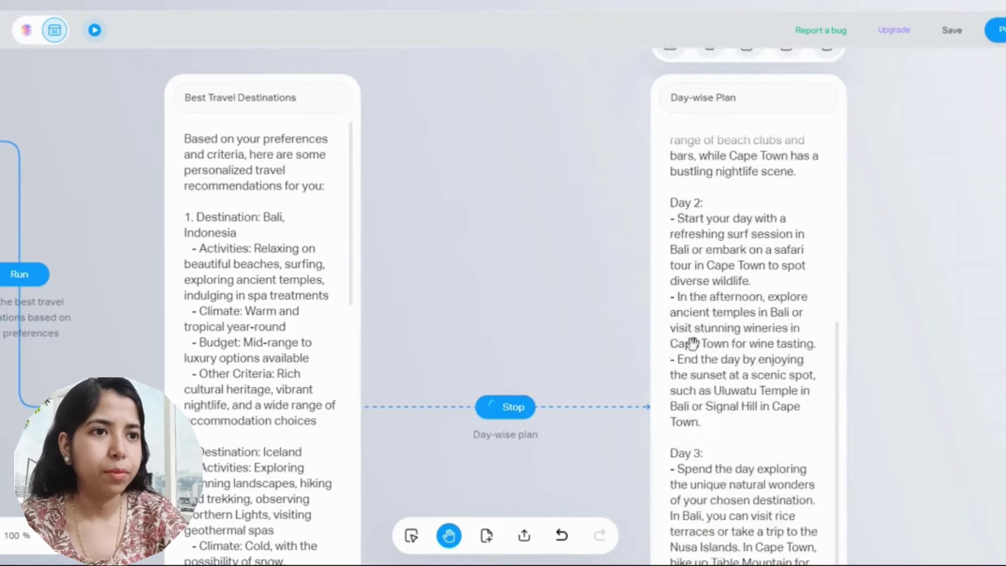
scroll(696, 337, down, 2)
scroll(696, 338, down, 1)
Step: Review the day-wise itinerary and start a new node from the plan's output
drag(588, 356, 575, 143)
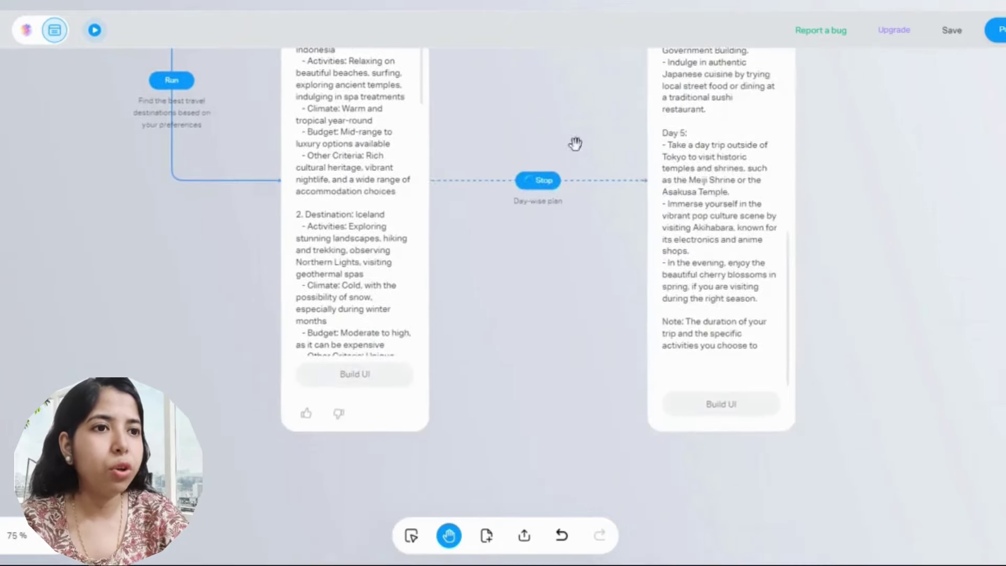
drag(548, 317, 404, 329)
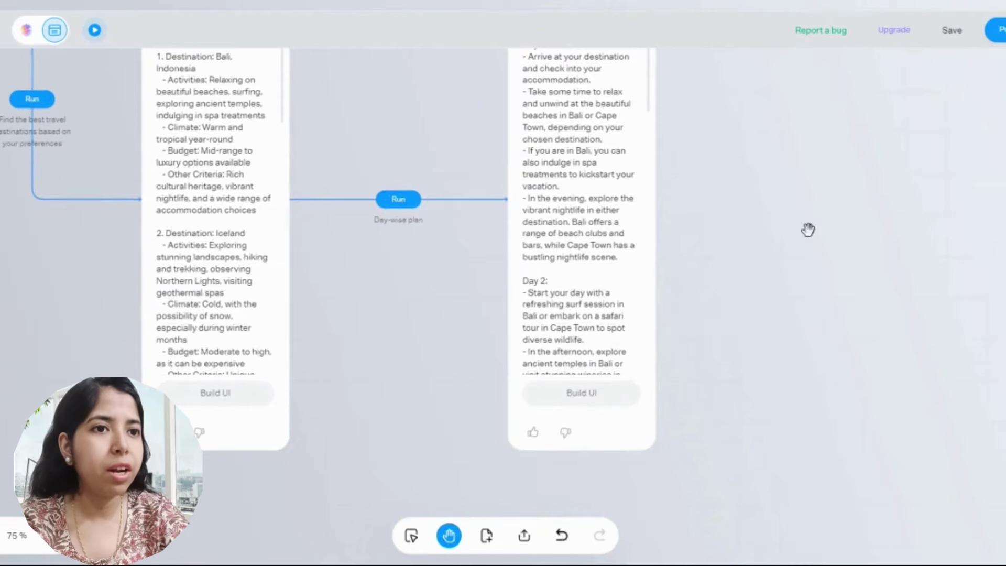
drag(807, 229, 646, 281)
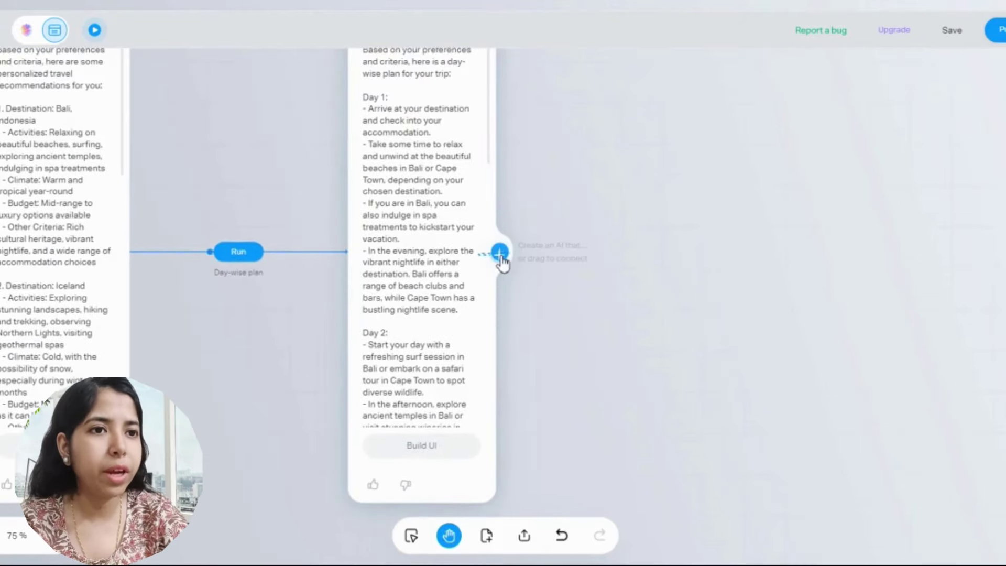
click(499, 254)
scroll(500, 261, up, 3)
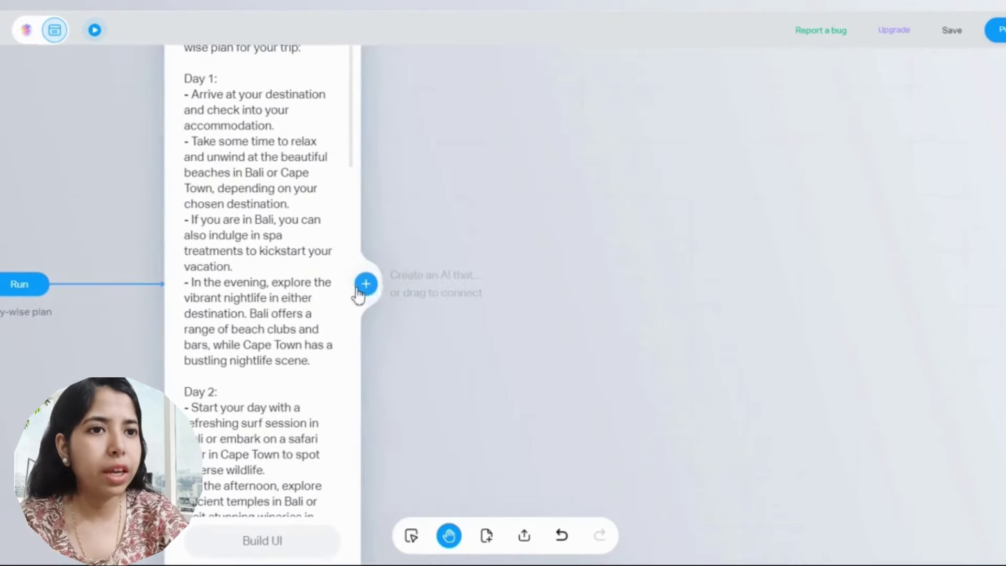
Step: Attach a Generate an Image step to the Day-wise Plan, creating a Generated Image node
click(365, 285)
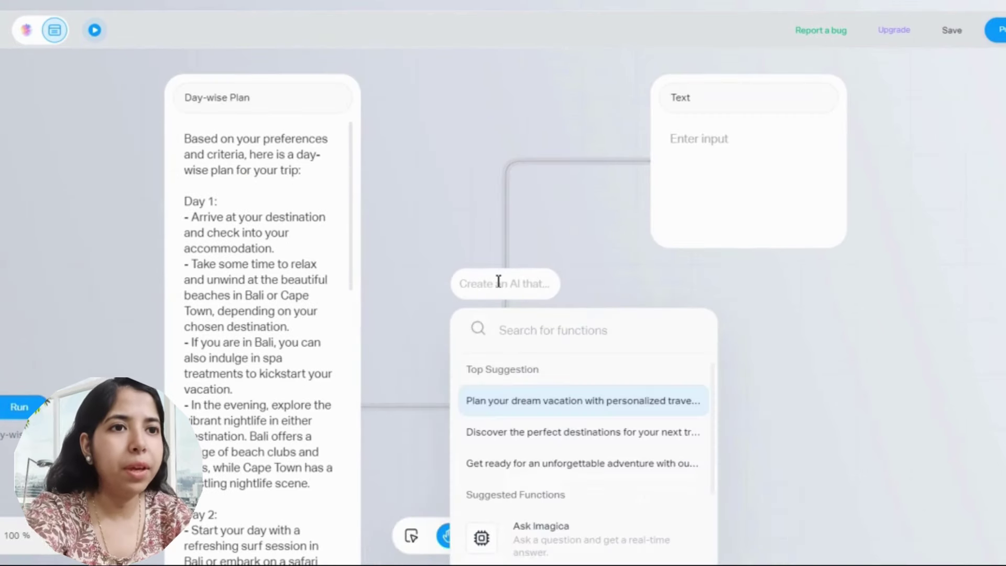
text(/)
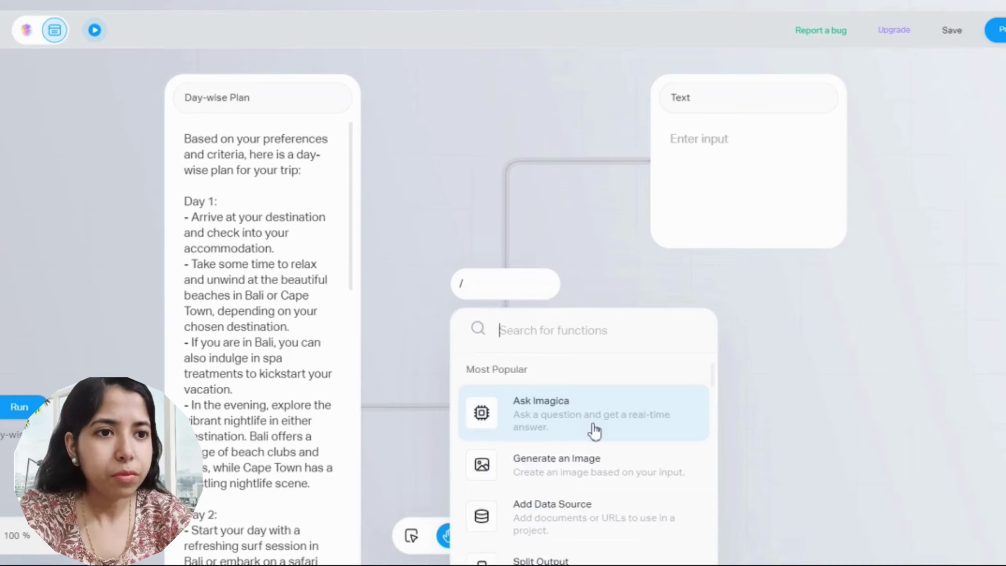
scroll(571, 425, down, 1)
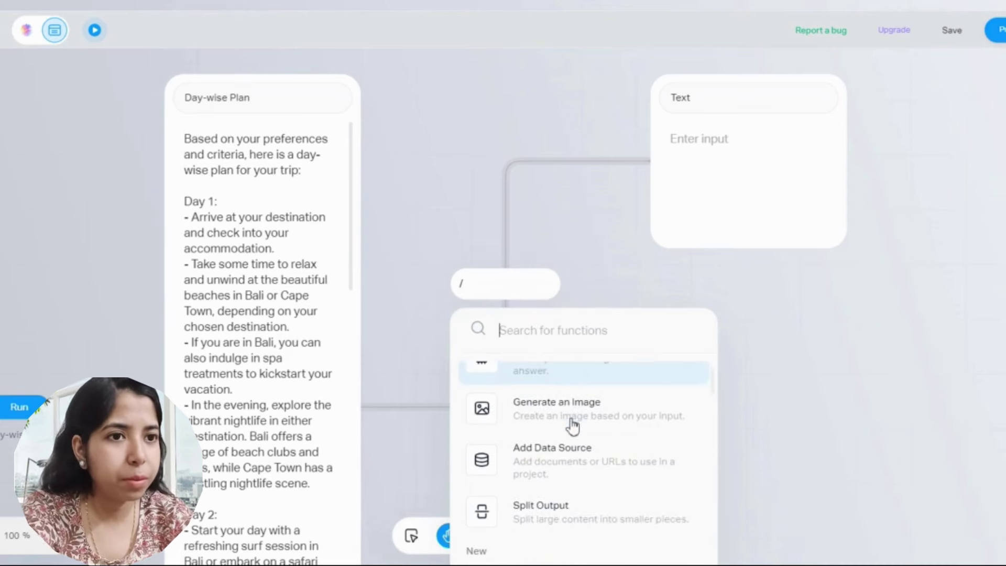
scroll(556, 475, down, 2)
scroll(556, 475, down, 2)
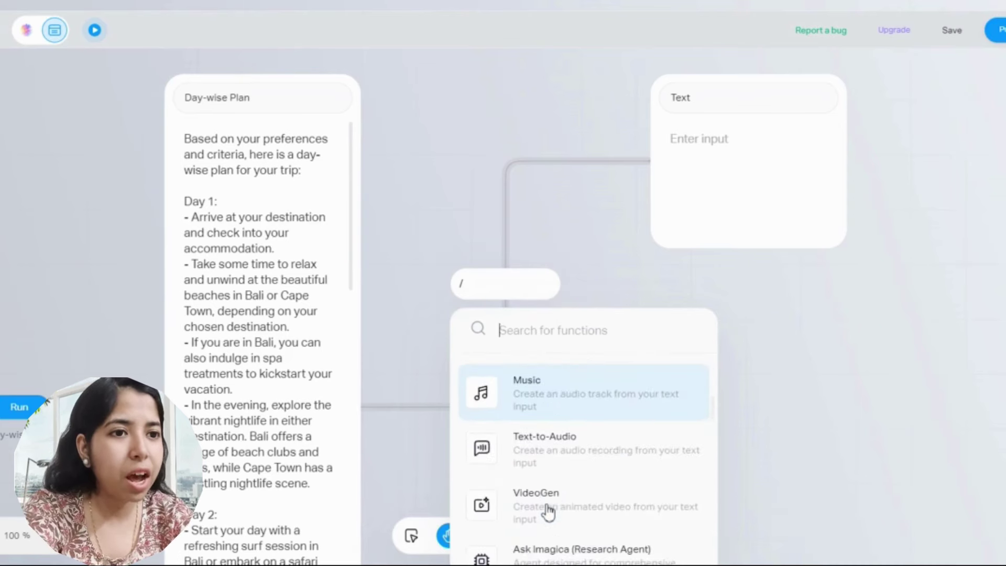
scroll(588, 464, down, 2)
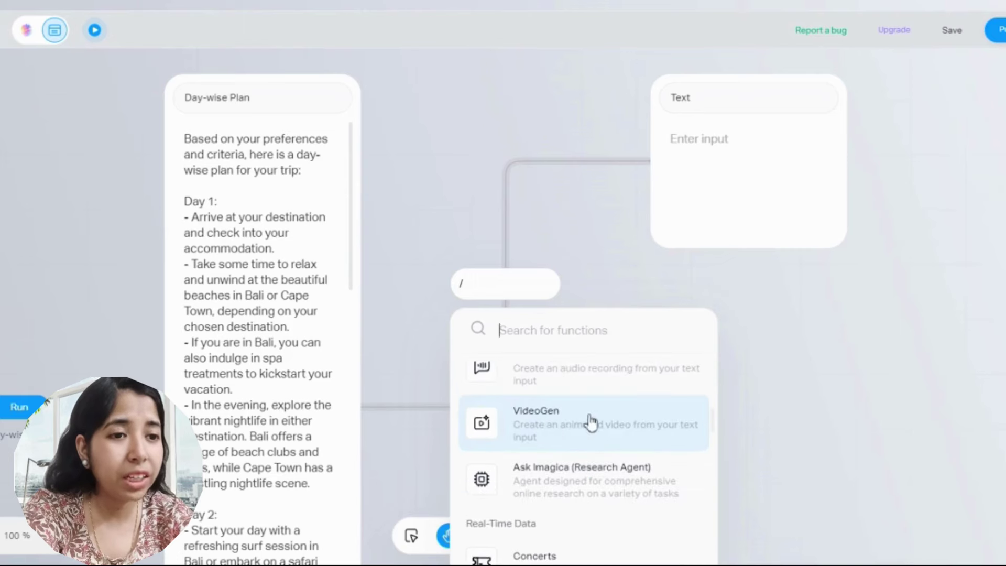
scroll(539, 493, down, 2)
scroll(540, 494, down, 2)
scroll(572, 408, up, 10)
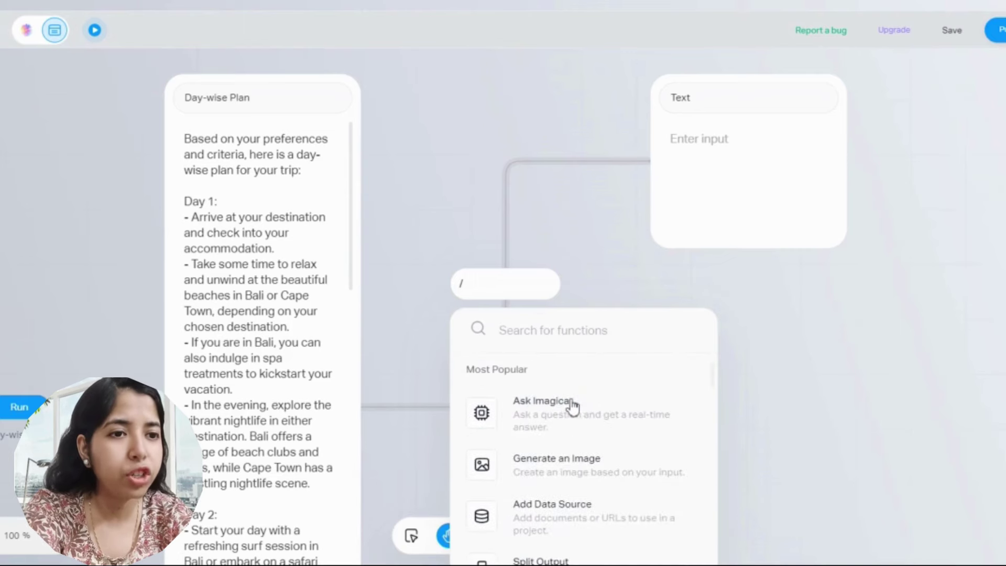
click(570, 468)
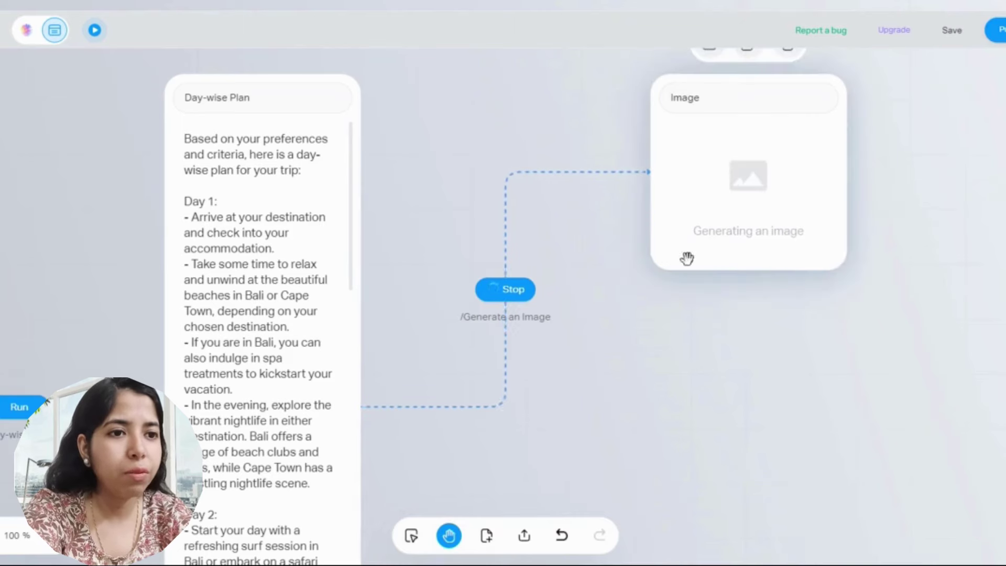
mouse_move(793, 369)
mouse_down()
mouse_move(573, 330)
mouse_move(130, 302)
mouse_up()
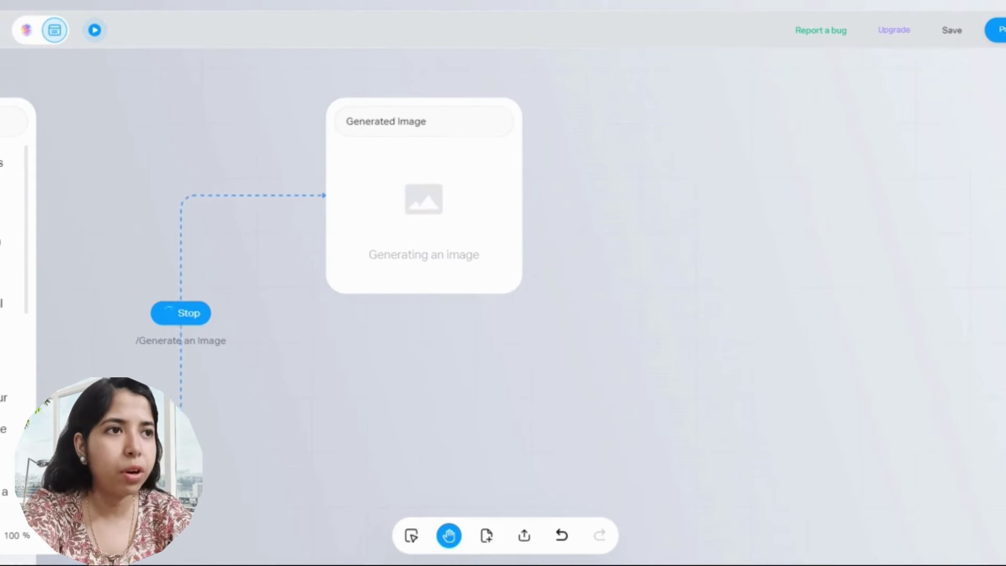
Step: Preview the app with the dark design template, then view the pricing plans
click(996, 30)
click(943, 41)
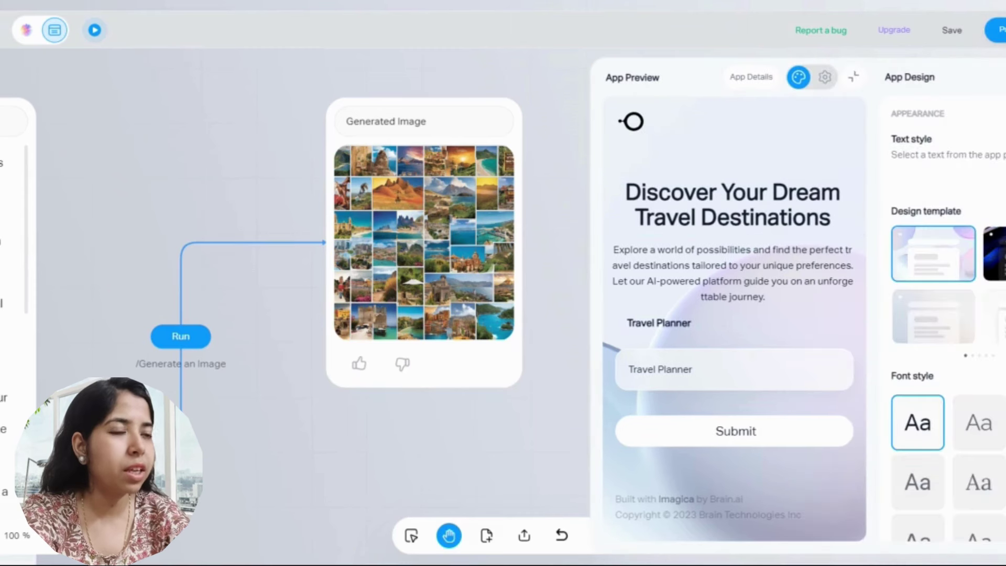
click(994, 253)
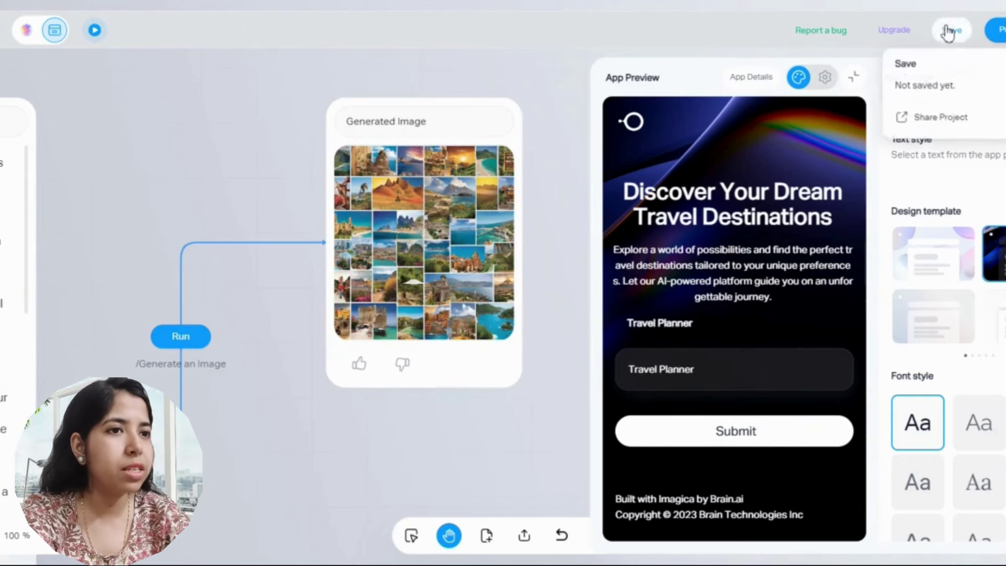
mouse_move(894, 31)
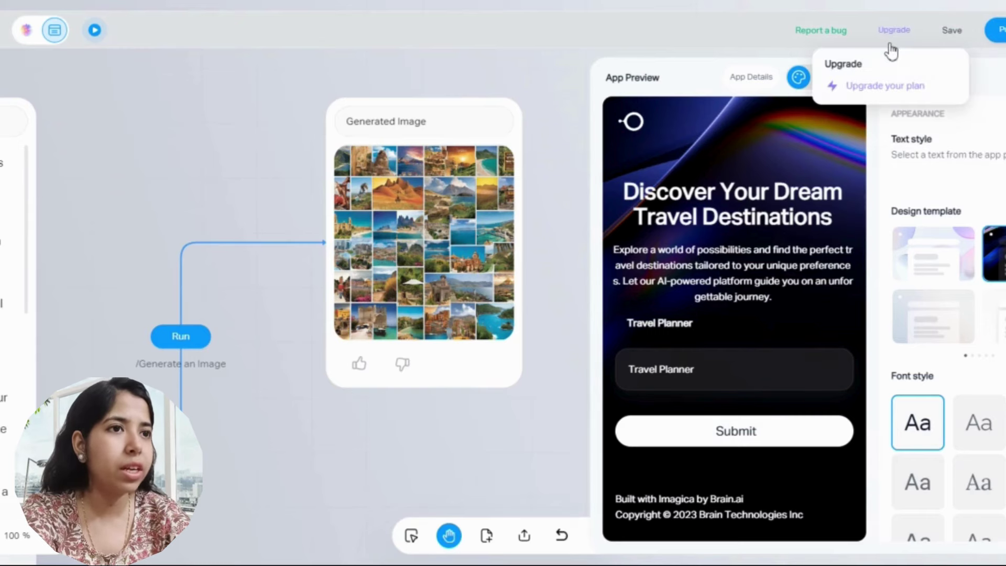
click(875, 93)
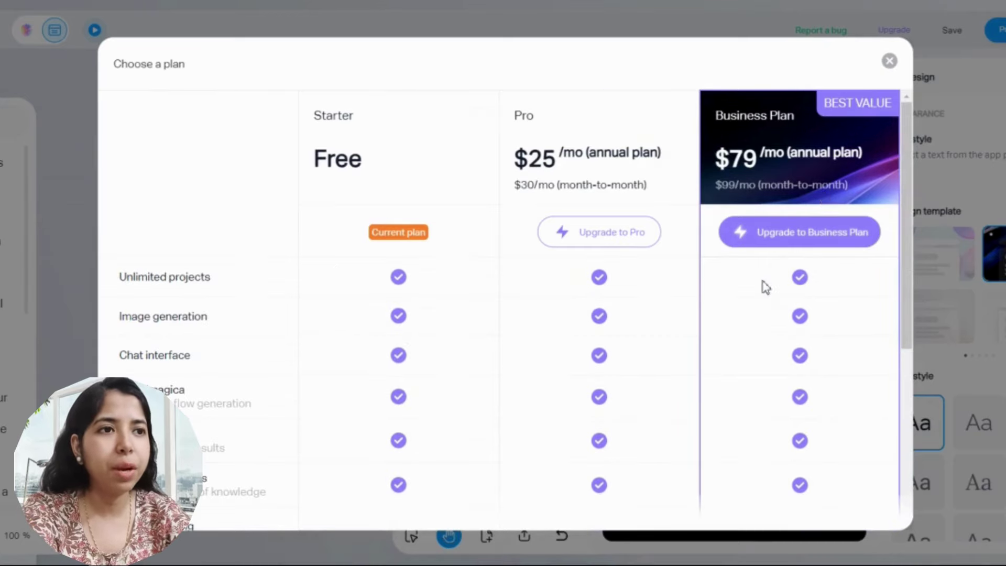
click(889, 61)
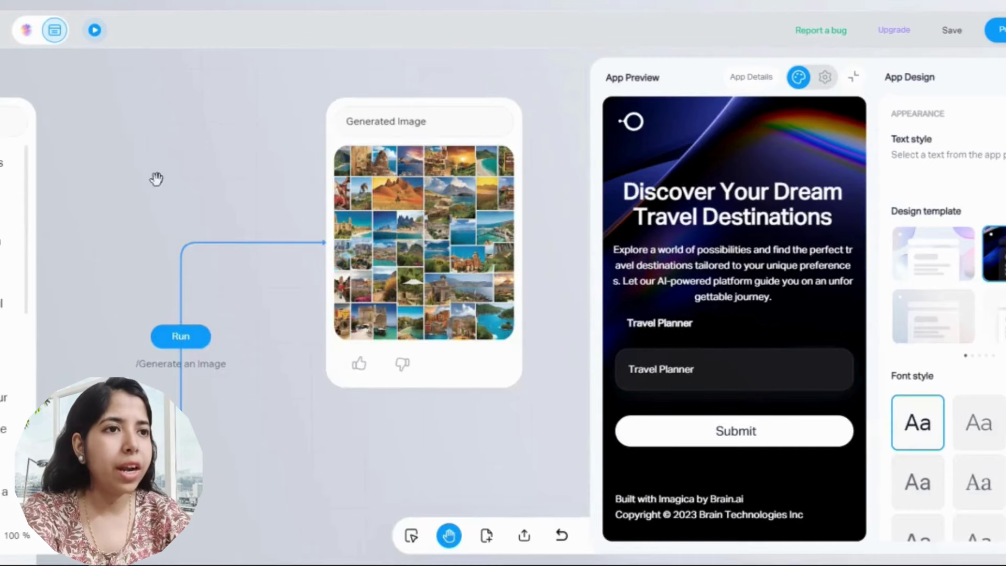
scroll(156, 180, down, 5)
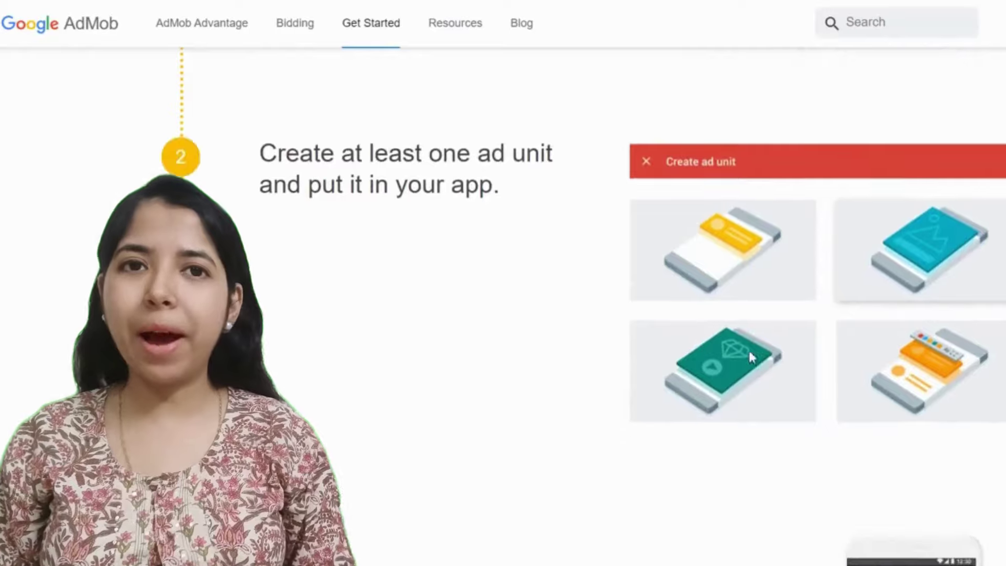
scroll(750, 357, down, 1)
scroll(750, 357, down, 2)
scroll(750, 357, down, 1)
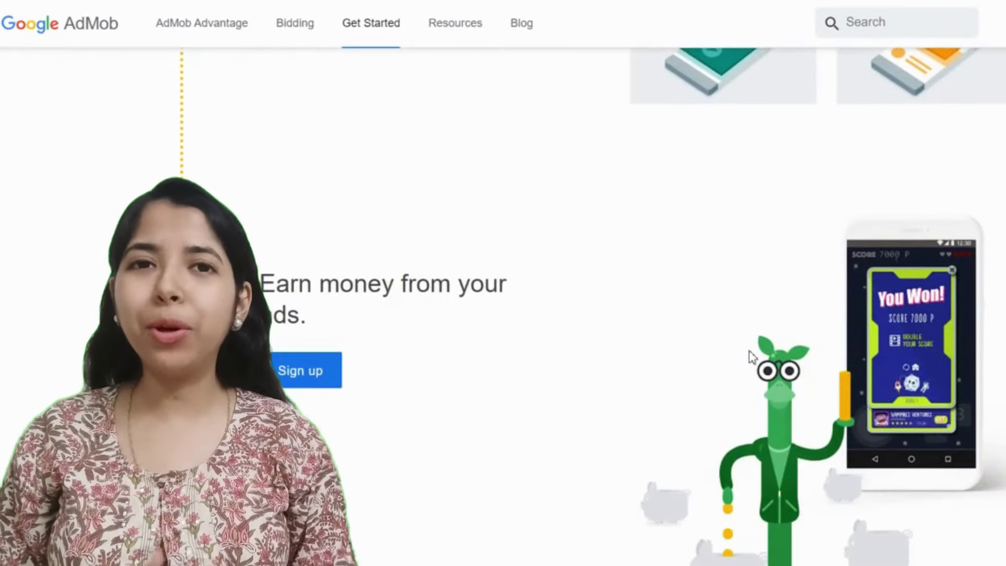
scroll(750, 357, down, 1)
scroll(751, 358, down, 1)
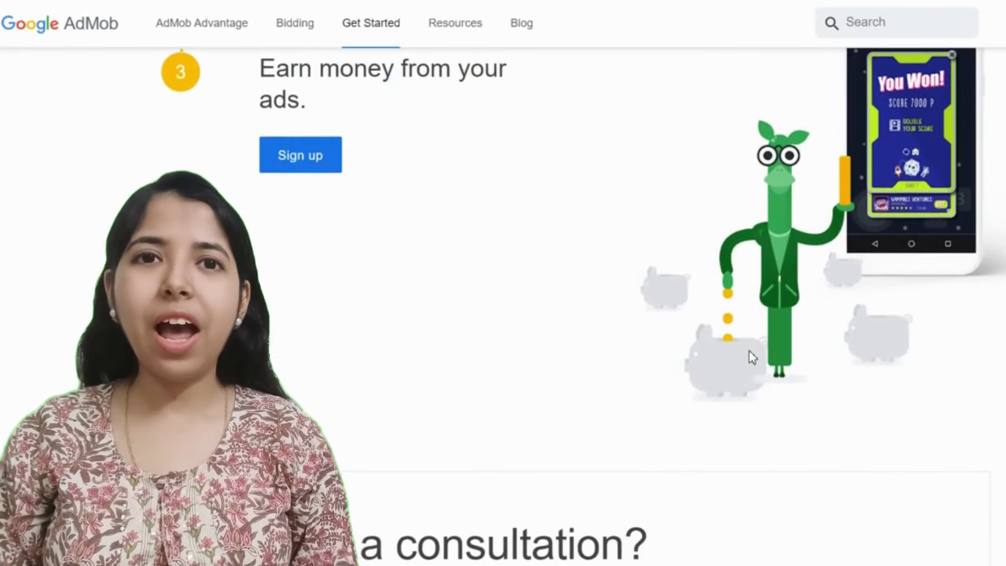